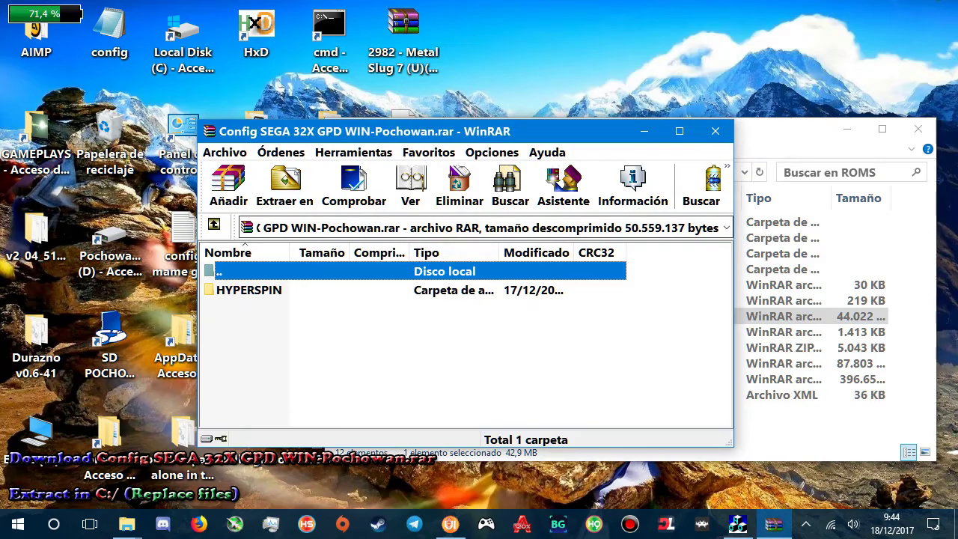
- Arrange the Config SEGA 32X archive window beside a file window showing the drives of Este equipo
drag(359, 139, 571, 107)
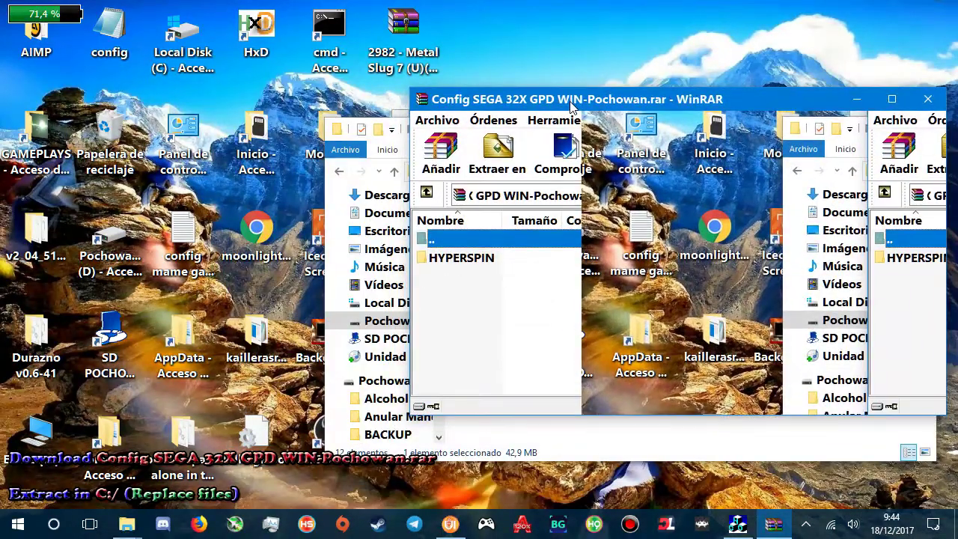
click(461, 258)
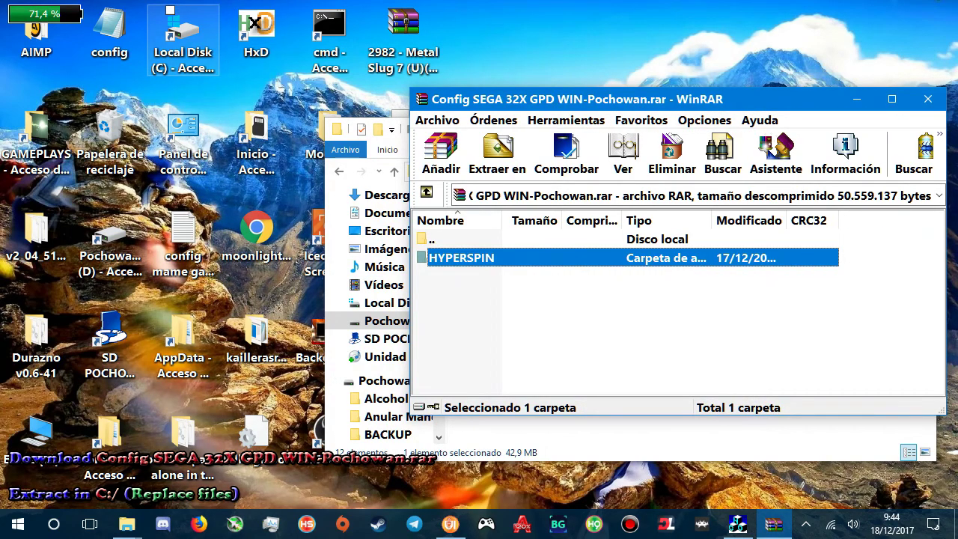
click(127, 524)
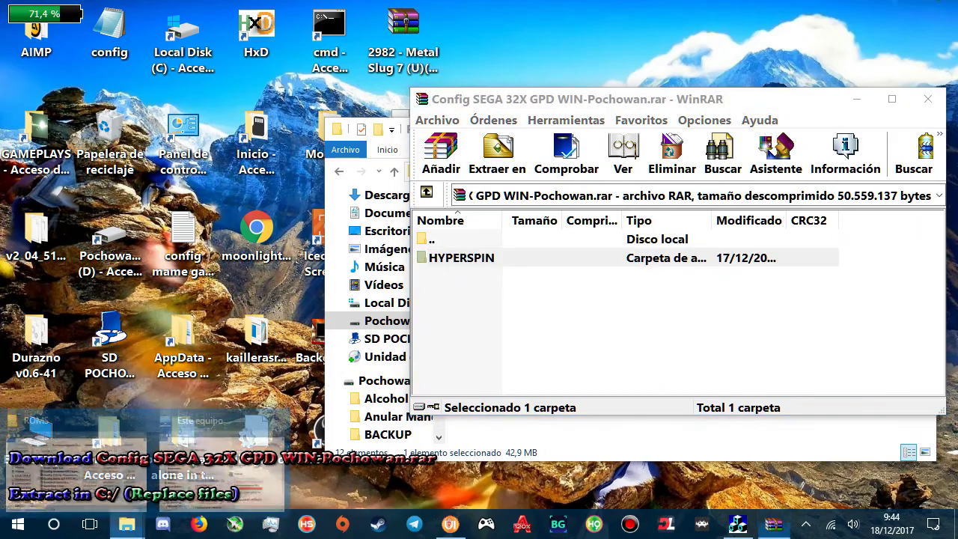
click(217, 438)
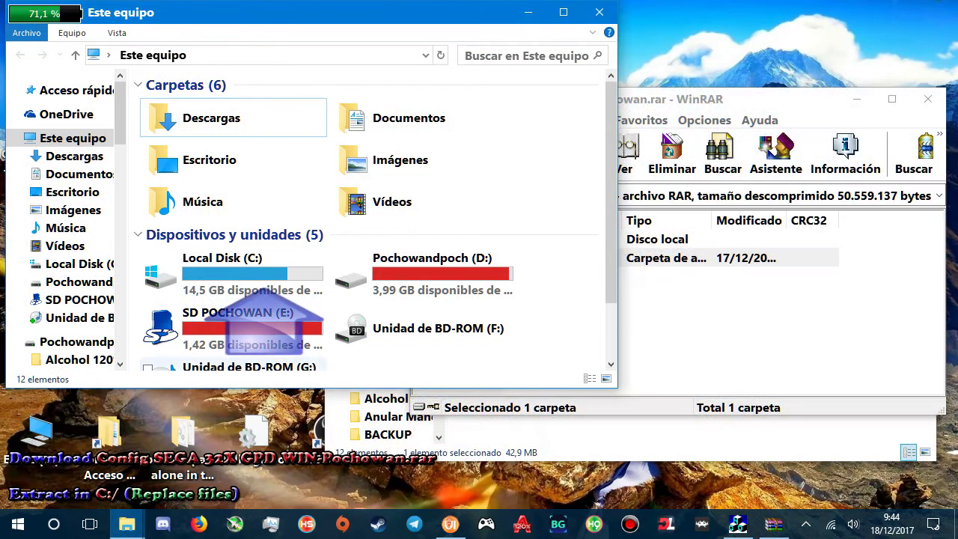
click(678, 329)
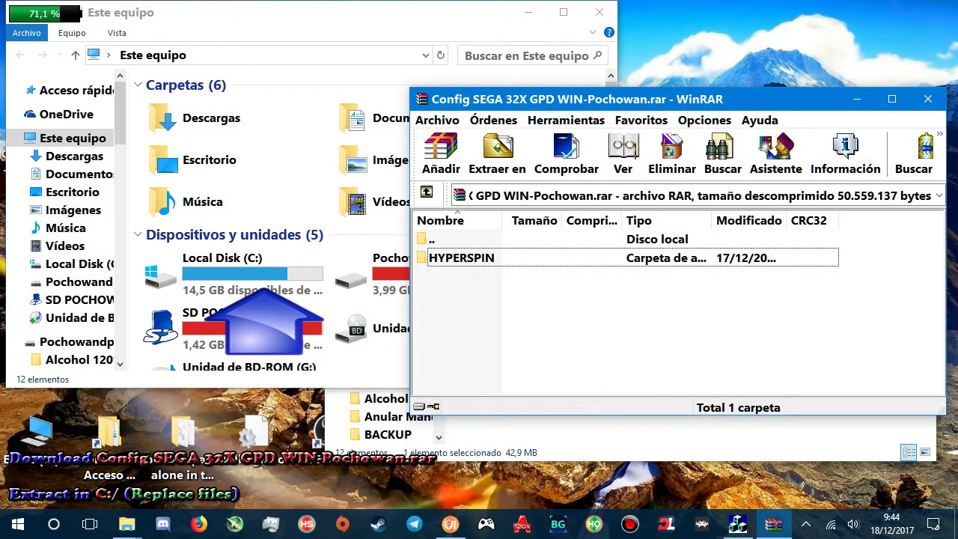
- Extract the HYPERSPIN folder from the Config SEGA 32X archive to Local Disk (C:), replacing the existing files, and close the archive
click(462, 257)
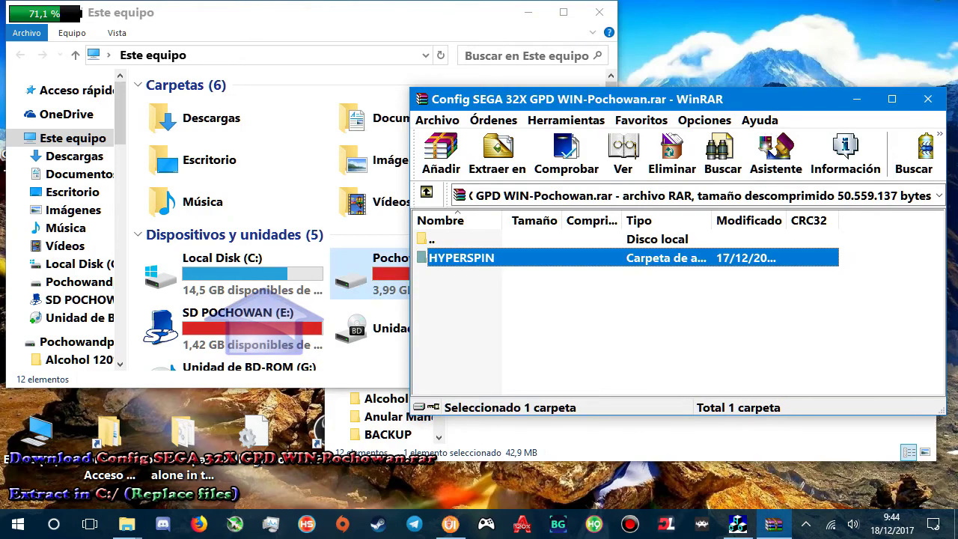
drag(461, 258, 232, 274)
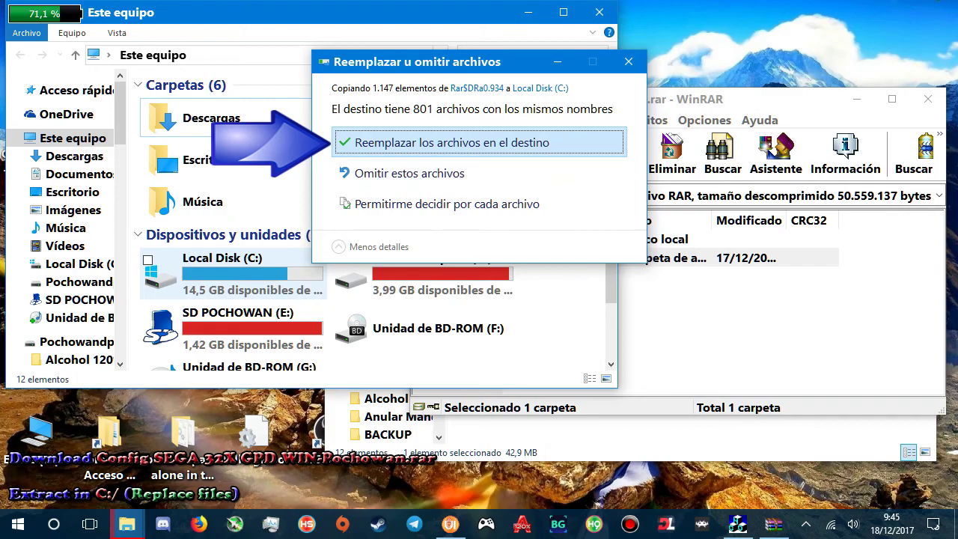
key(Return)
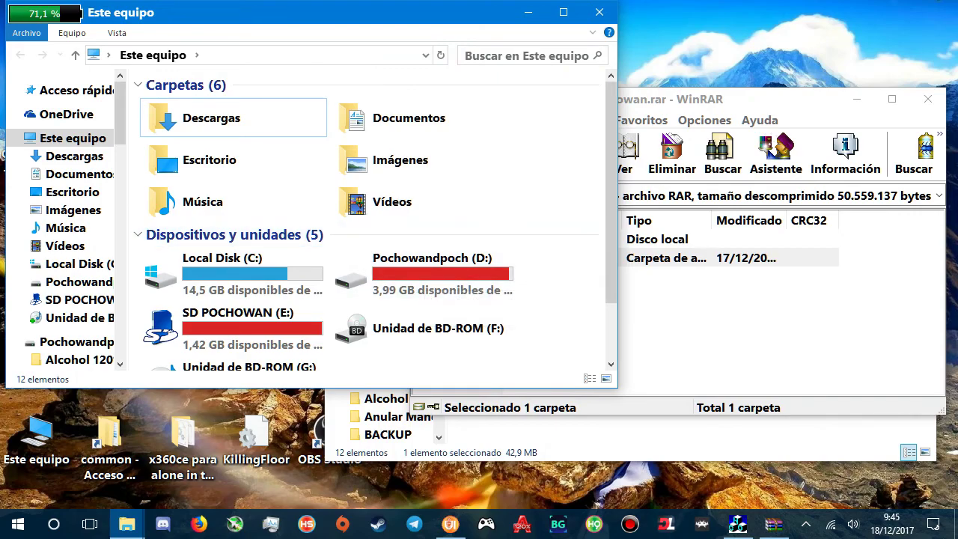
click(719, 322)
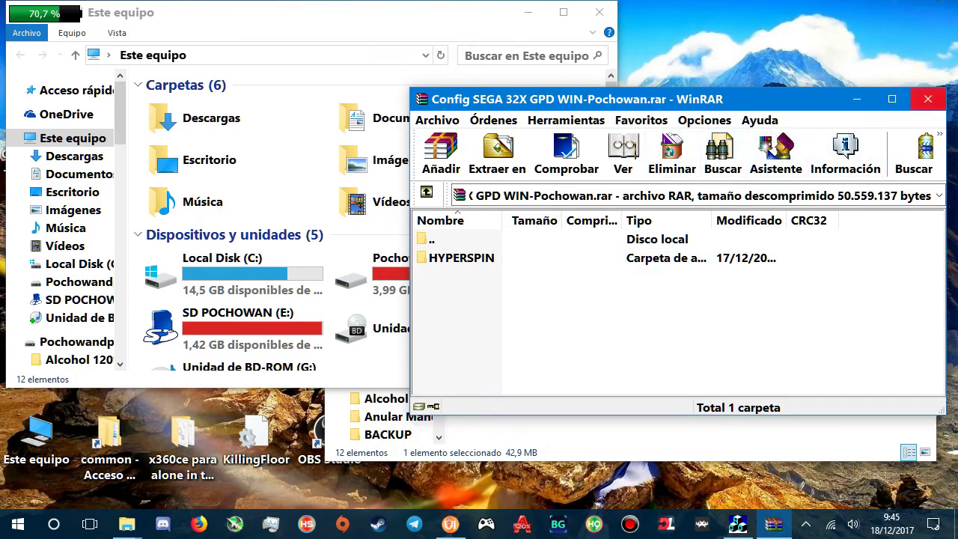
click(928, 99)
- Open the Emulator Sega 32x archive from the ROMS folder on drive D
click(719, 316)
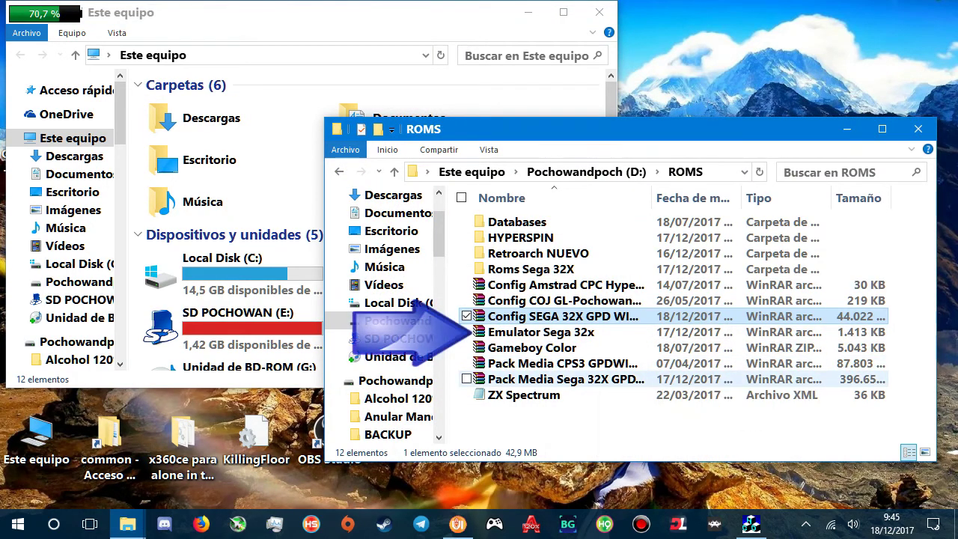
click(566, 379)
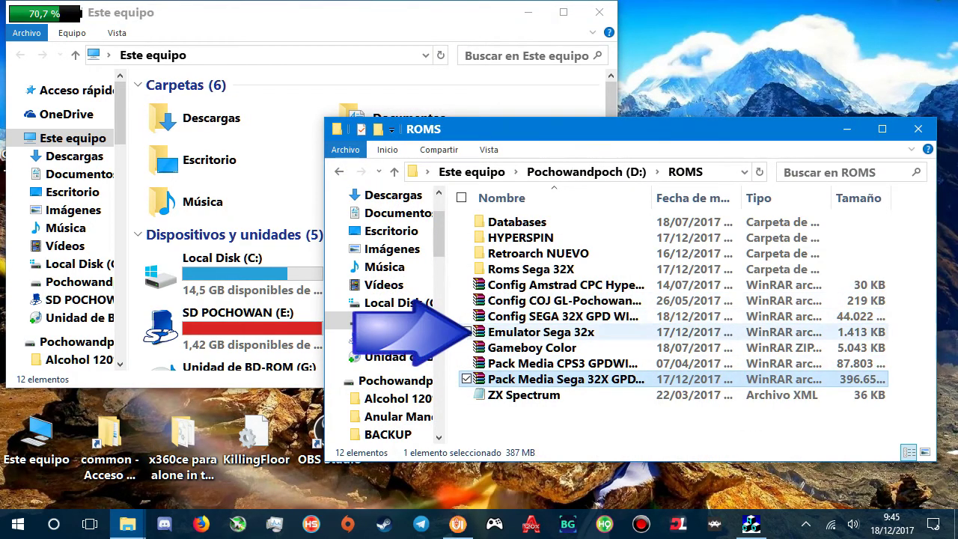
click(542, 332)
double_click(539, 332)
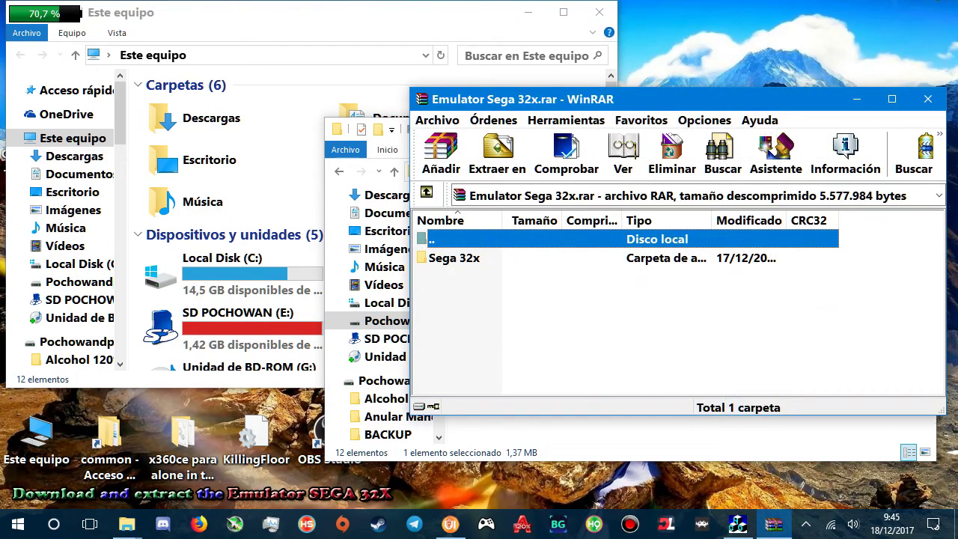
- Open the EMULADORES folder on Local Disk (C:) as the extraction destination beside the Emulator Sega 32x archive
double_click(224, 270)
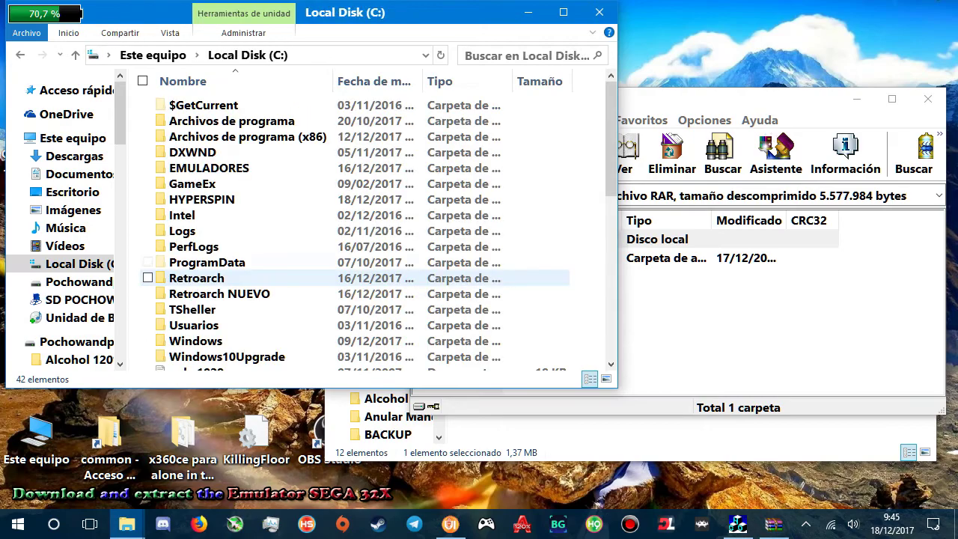
double_click(202, 168)
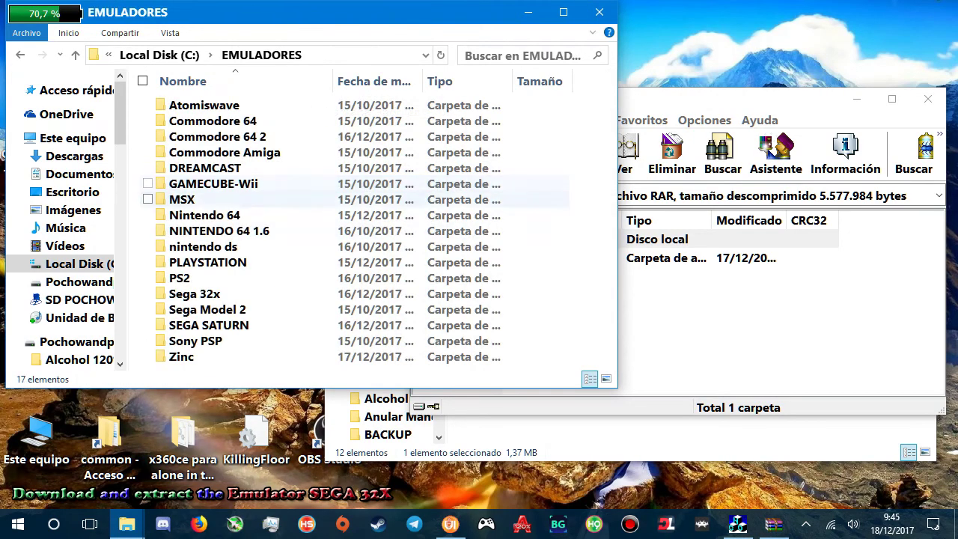
click(228, 293)
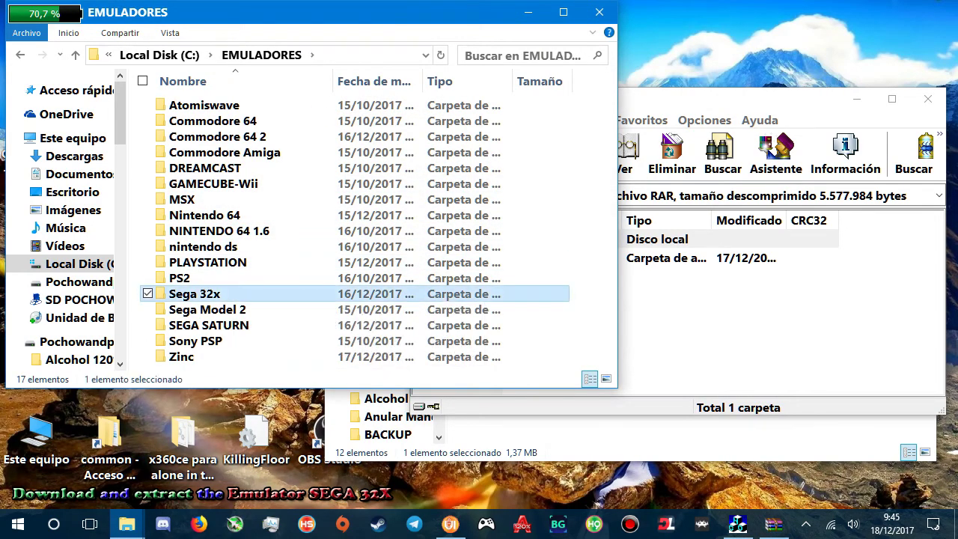
click(719, 99)
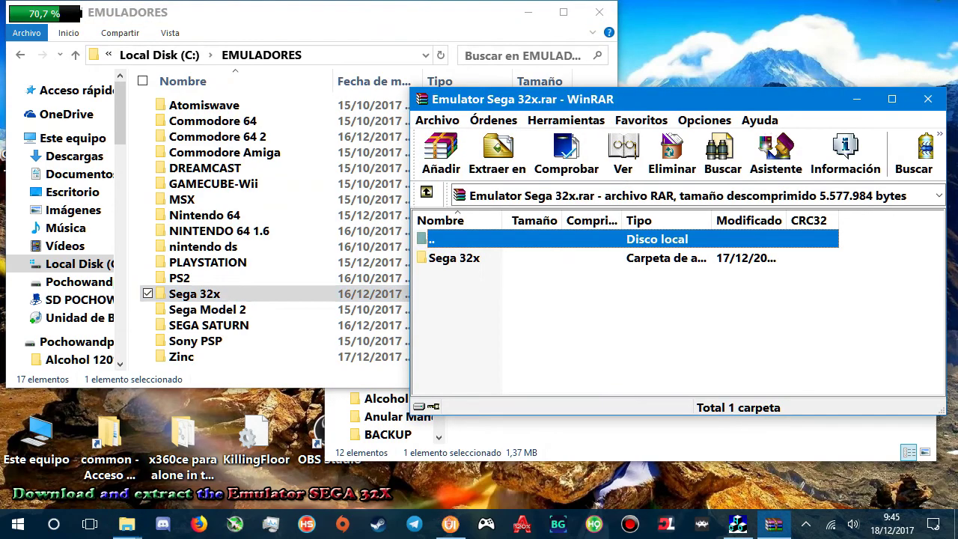
- Extract the Sega 32x folder from the archive into EMULADORES, replacing the existing files, and close the archive
click(455, 258)
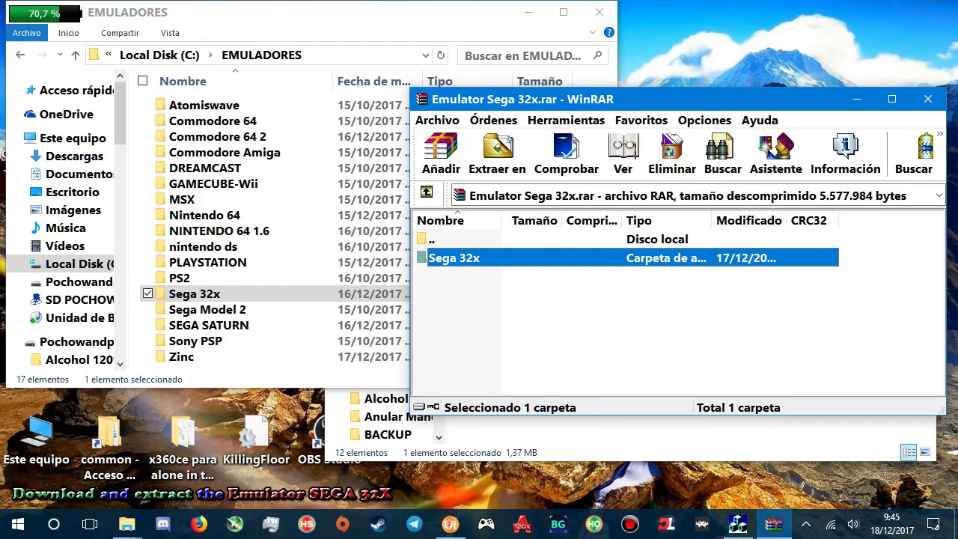
drag(454, 258, 278, 293)
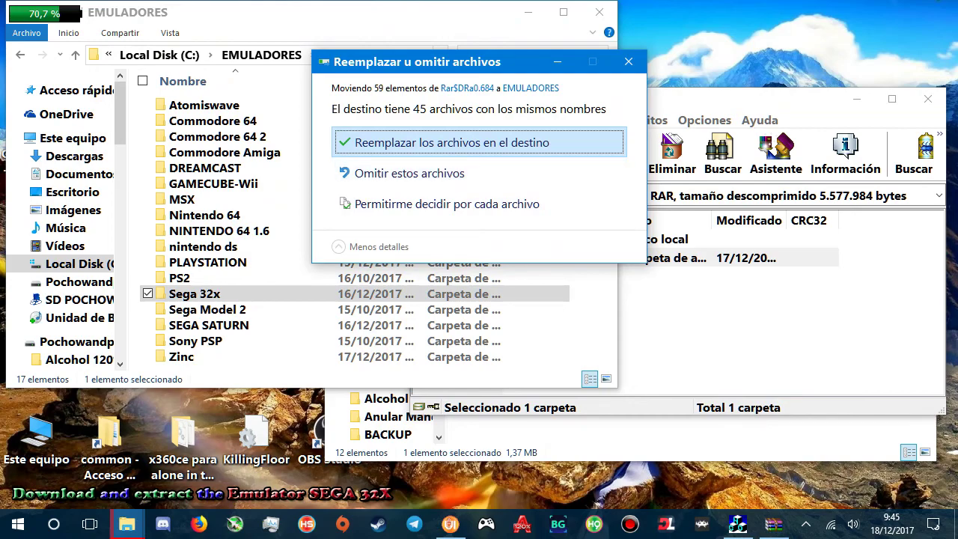
key(Return)
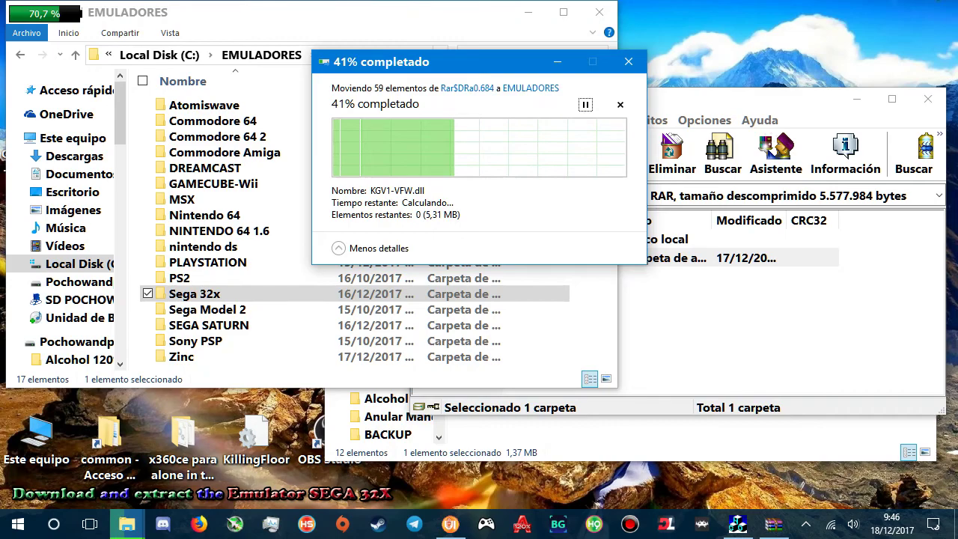
click(599, 12)
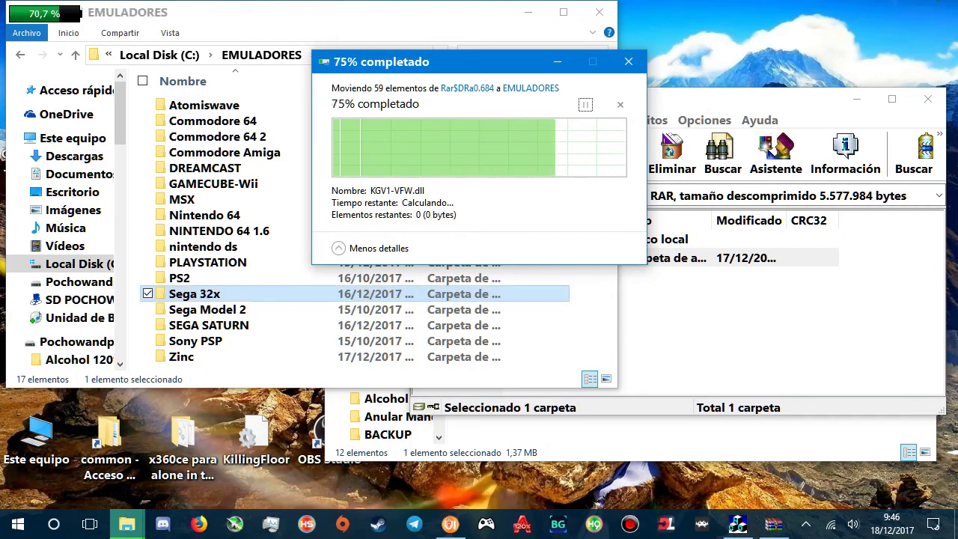
click(928, 99)
- Open the Pack Media Sega 32X archive from the ROMS folder and select its Sega 32X folder
click(677, 424)
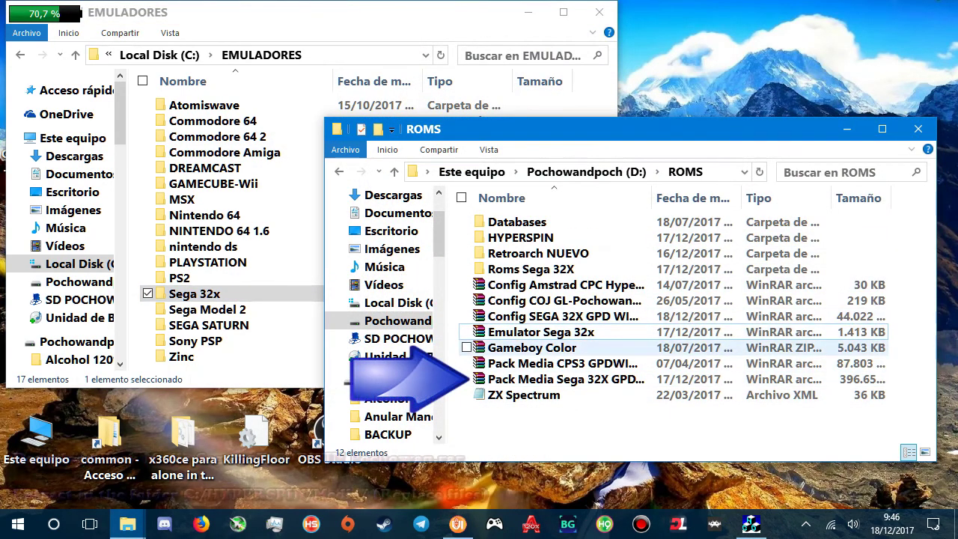
click(566, 380)
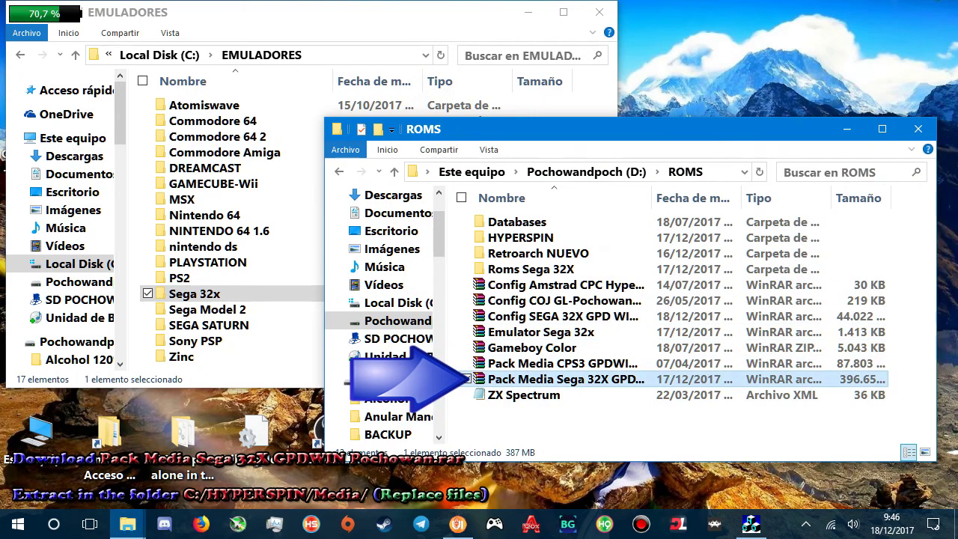
double_click(561, 378)
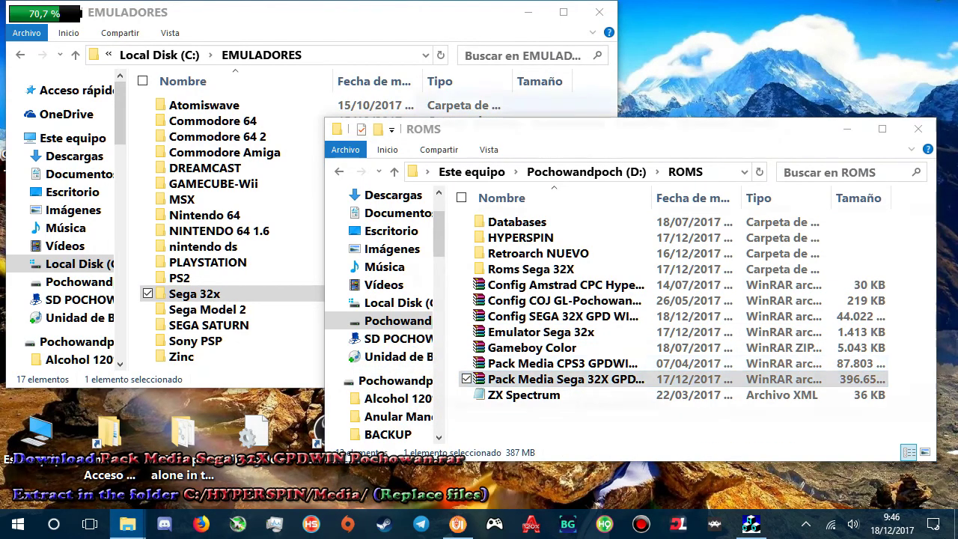
click(456, 258)
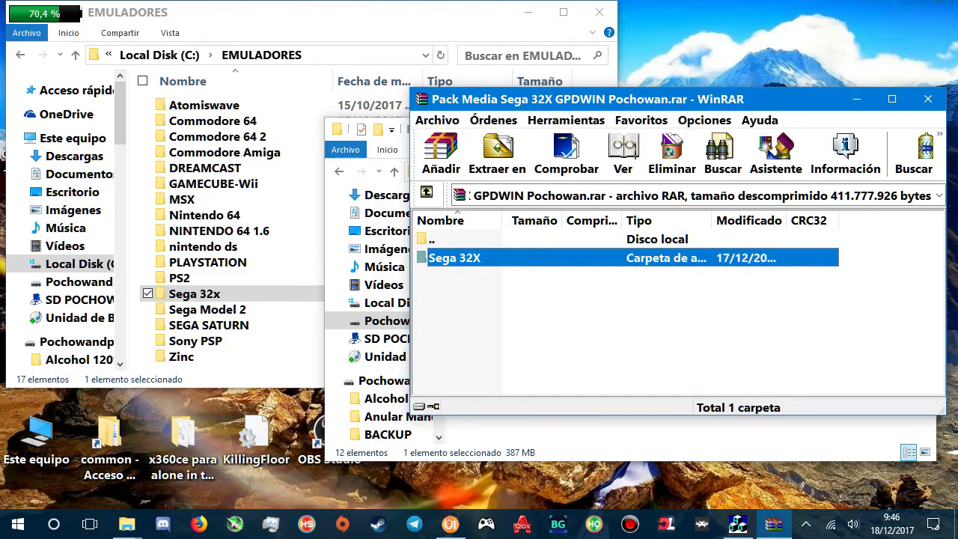
- Extract the Sega 32X folder from the archive into the Media folder on the SD drive (E:), skipping files that already exist
click(78, 299)
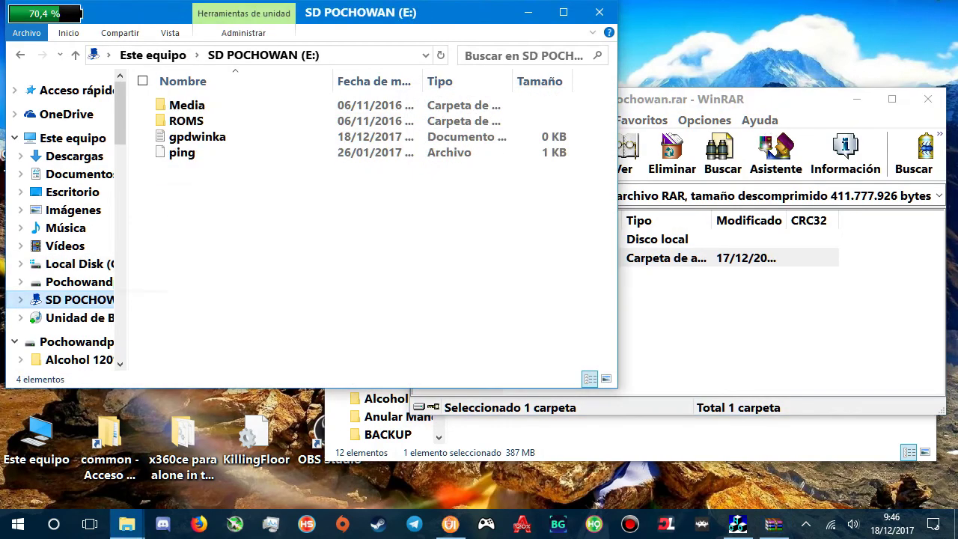
click(187, 106)
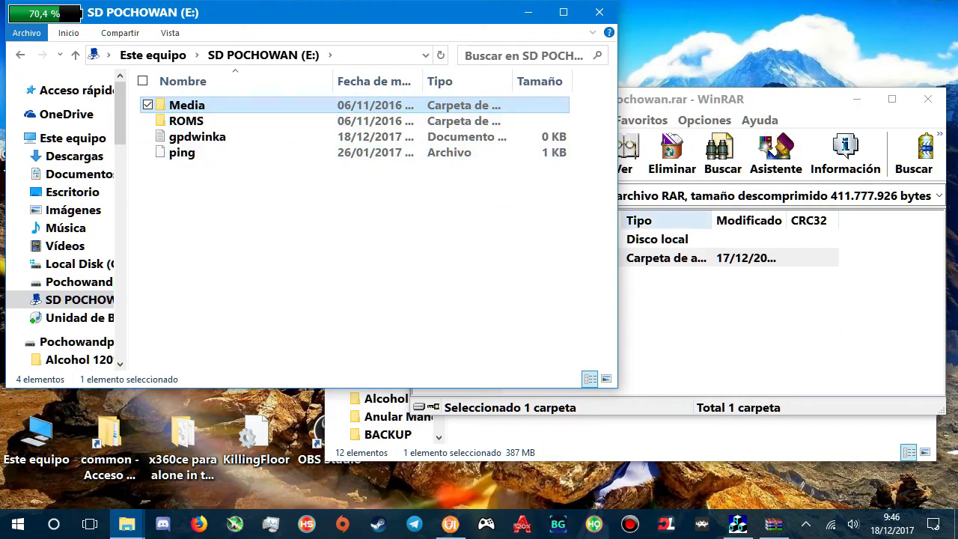
click(696, 321)
click(455, 258)
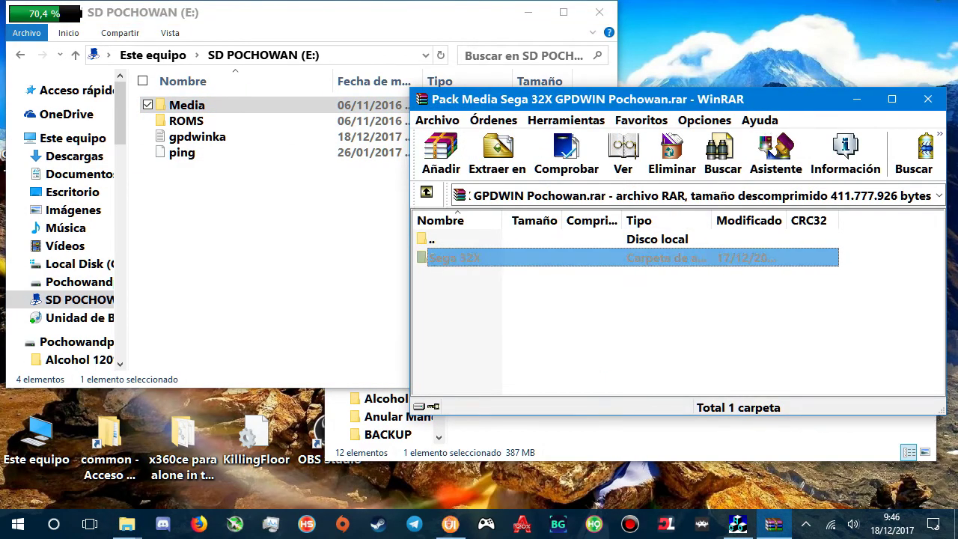
drag(456, 258, 185, 120)
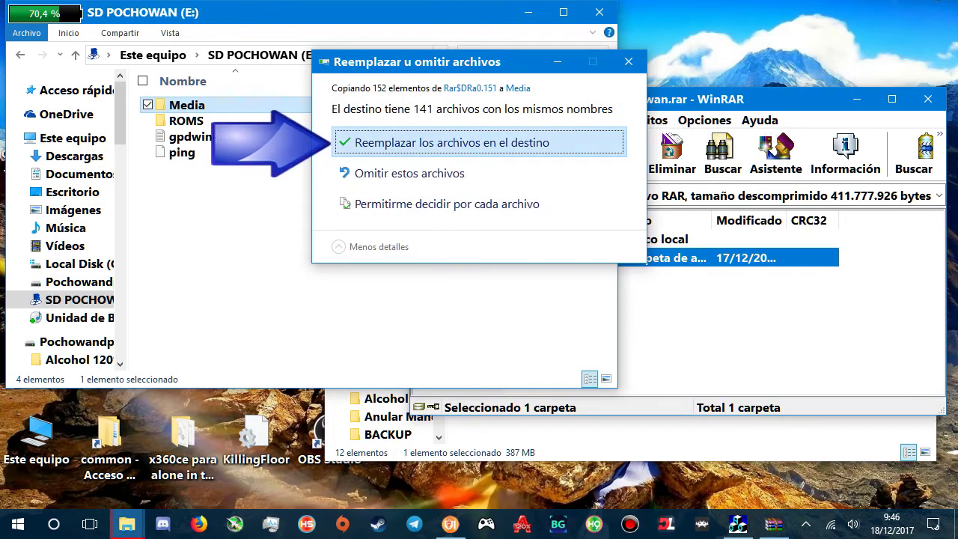
click(410, 173)
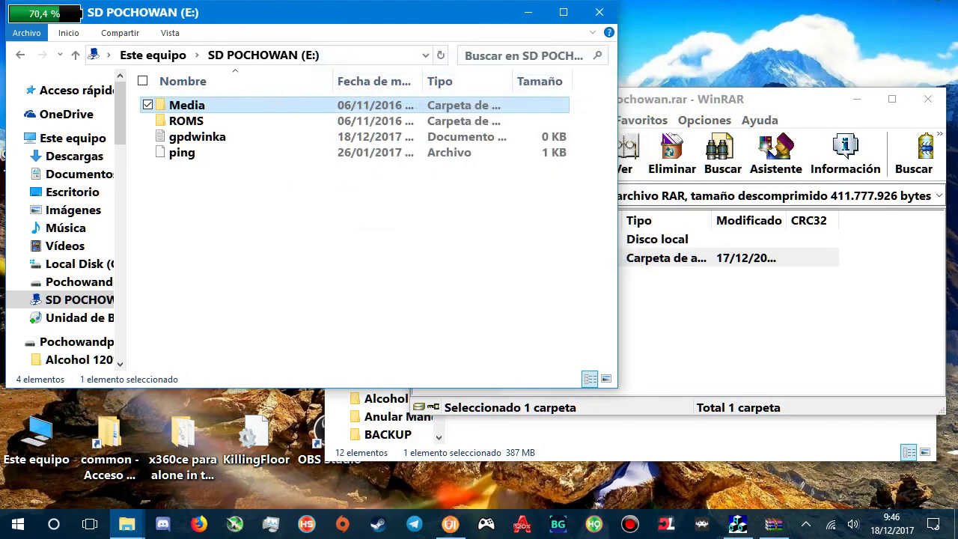
click(771, 147)
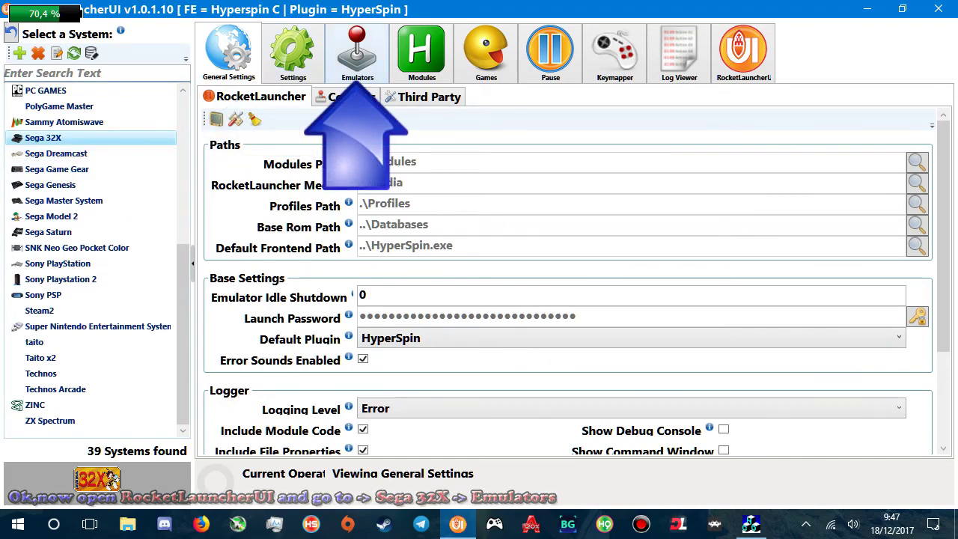
- Set the Sega 32X Fusion emulator's path to the Fusion application in EMULADORES\Sega 32x on Local Disk (C:) and close its settings
click(357, 54)
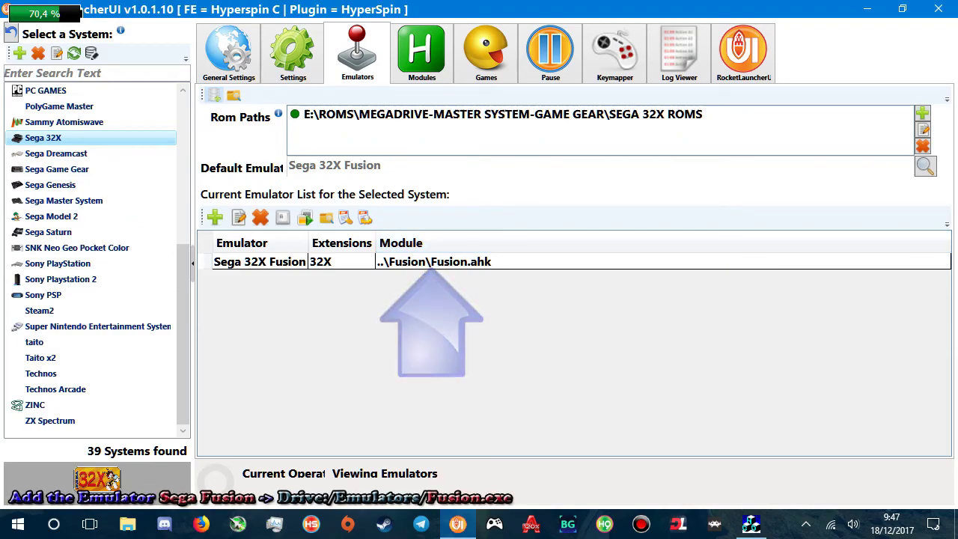
double_click(433, 262)
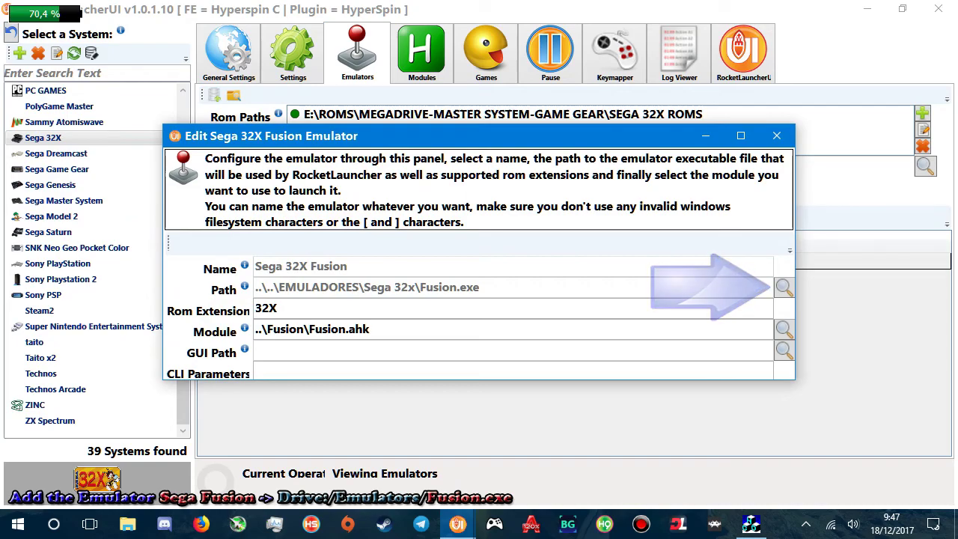
click(784, 287)
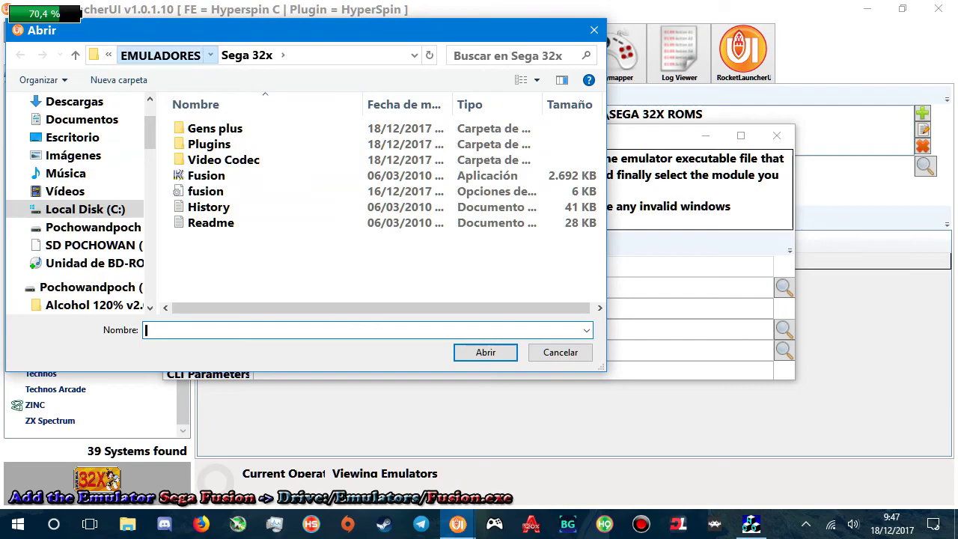
click(159, 55)
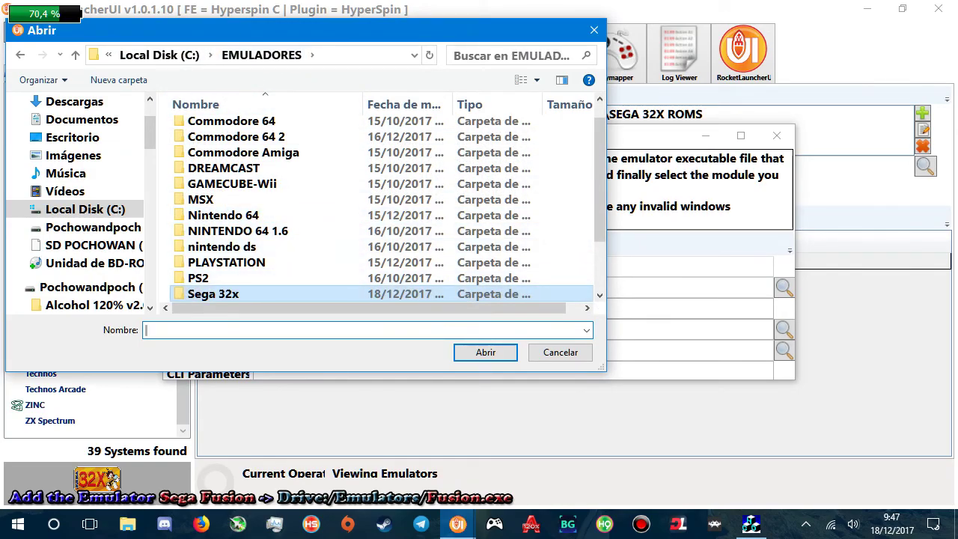
double_click(280, 294)
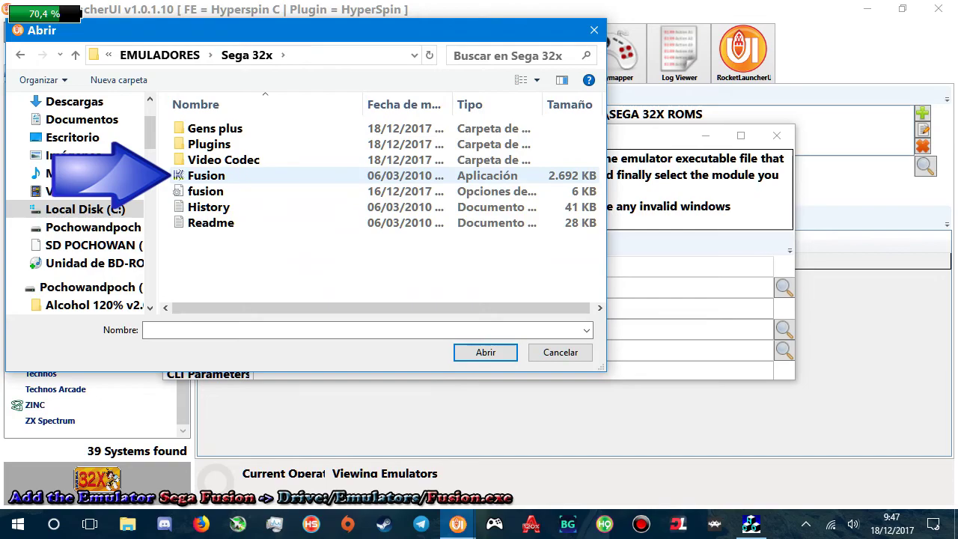
click(207, 176)
click(486, 352)
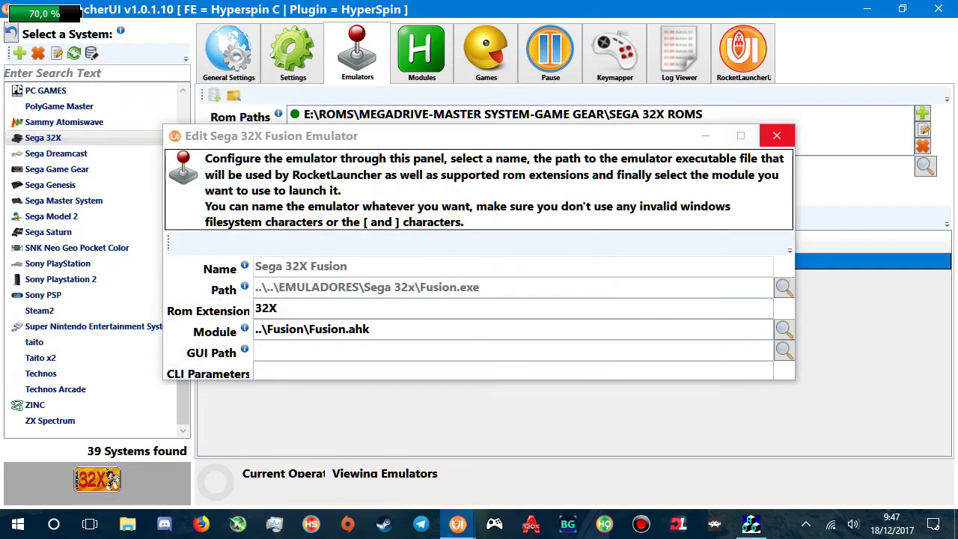
click(776, 135)
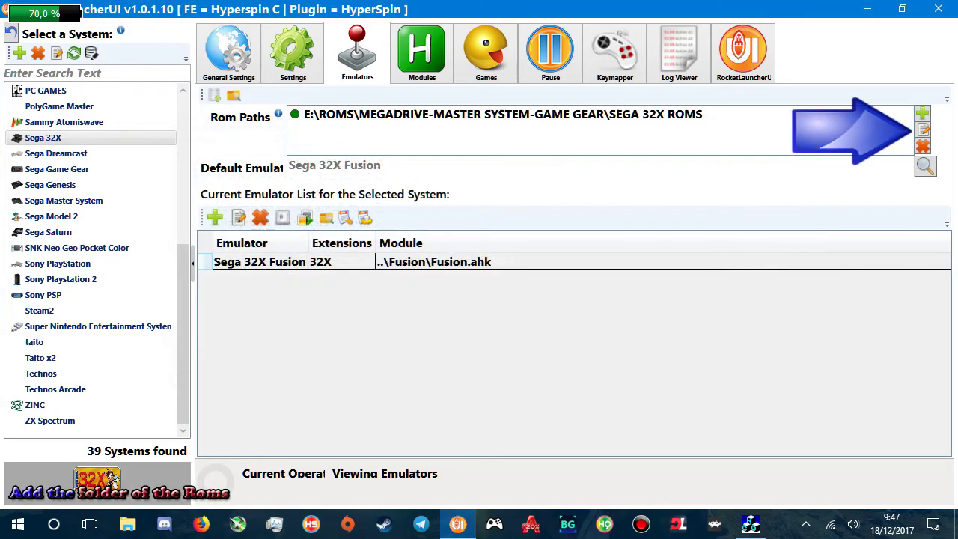
- Set the Sega 32X rom path to the SEGA 32X ROMS folder on the SD drive (E:) and audit all the system's games
click(503, 115)
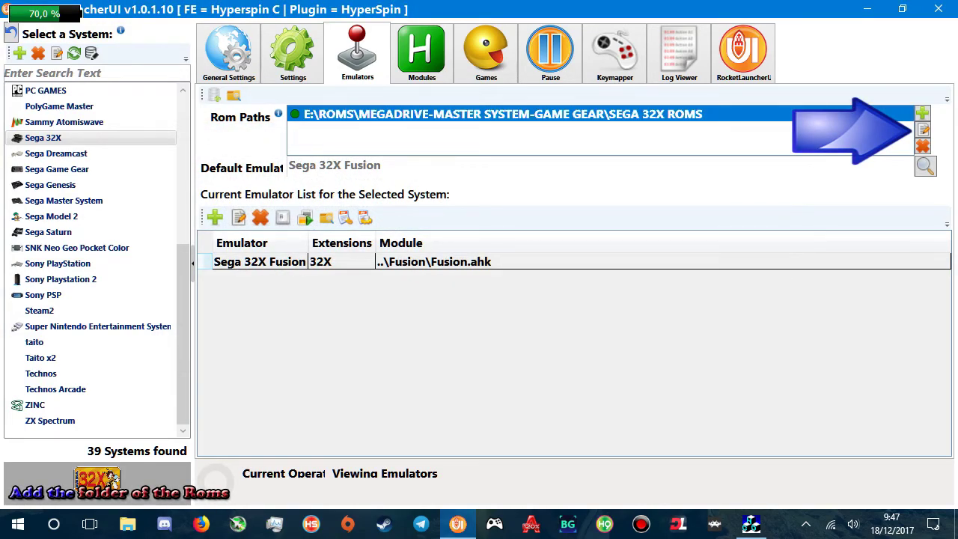
click(923, 130)
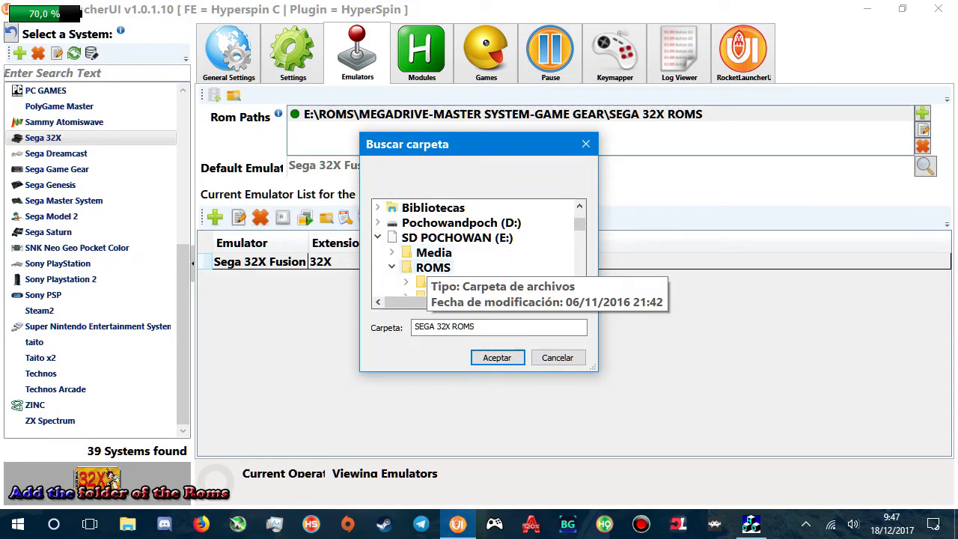
scroll(479, 250, down, 5)
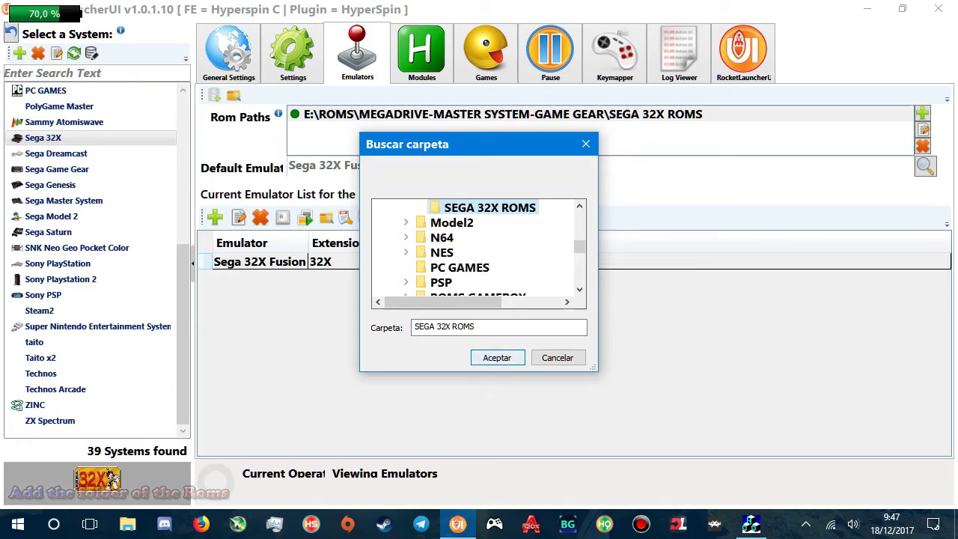
key(Return)
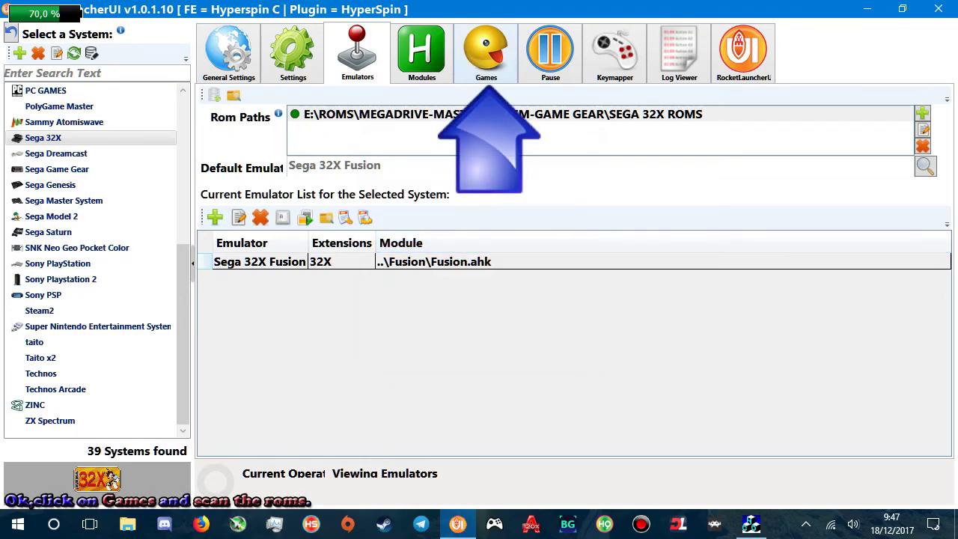
click(486, 53)
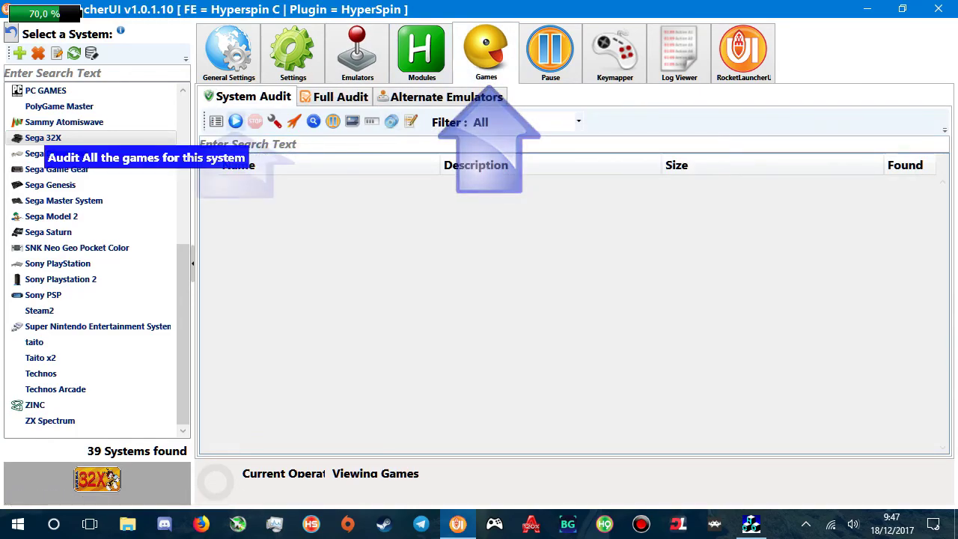
click(235, 121)
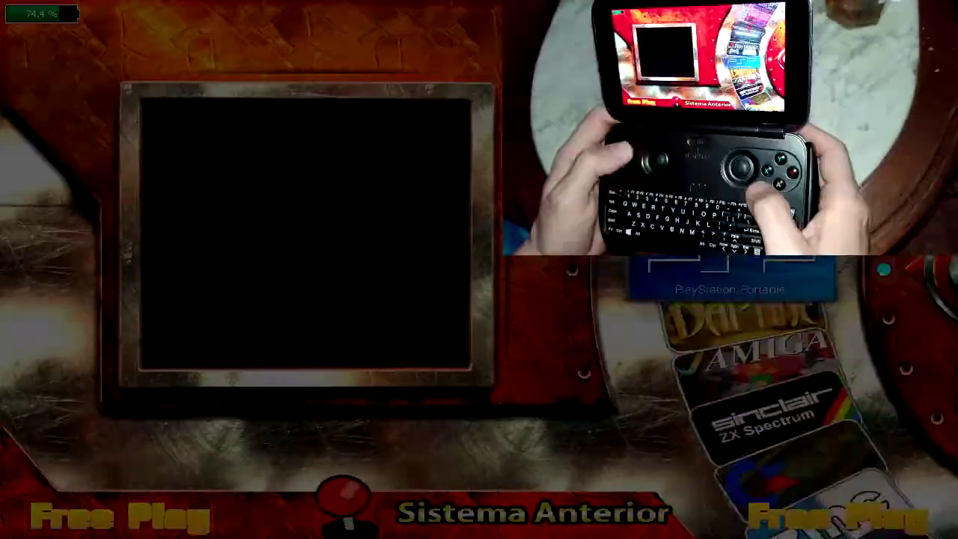
- Switch to HyperSpin, select Sega 32X on the systems wheel and open its game list
key(Up)
key(Up)
key(Up)
key(Up)
key(Up)
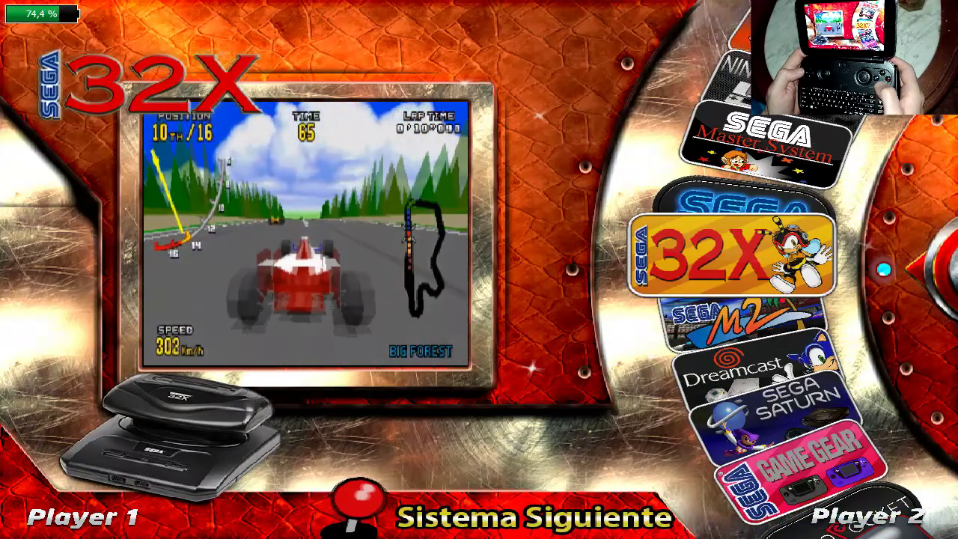
key(Return)
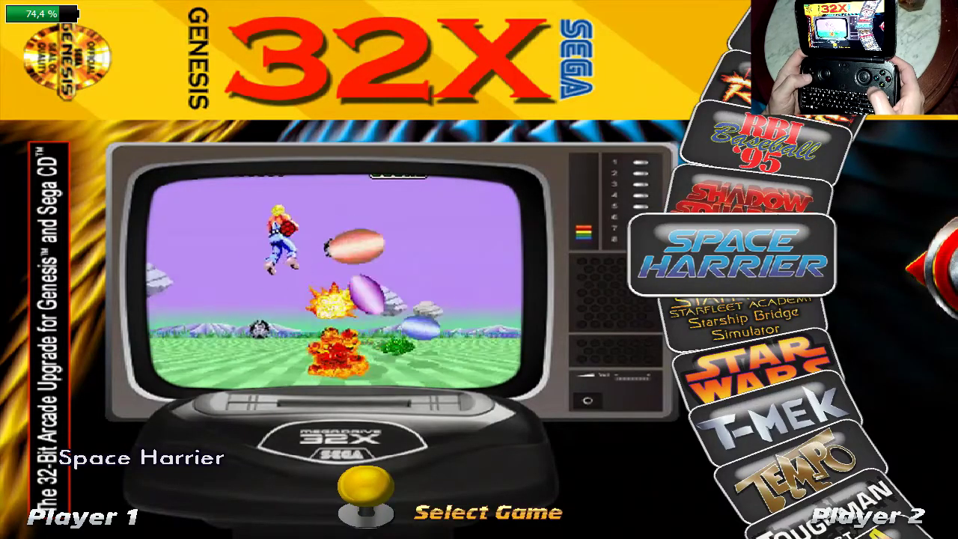
- Browse the Sega 32X game wheel to After Burner, launch it and start the game from its title screen
key(Down)
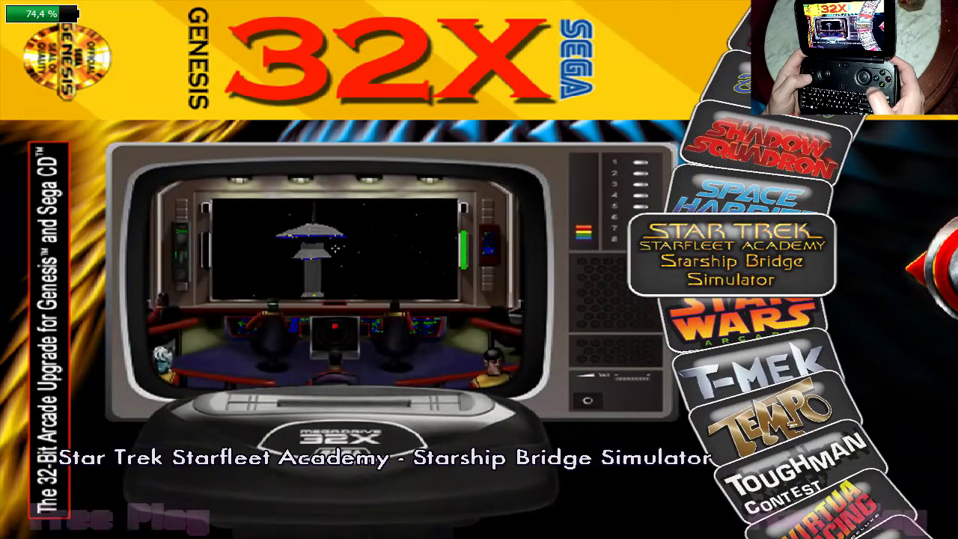
key(Down)
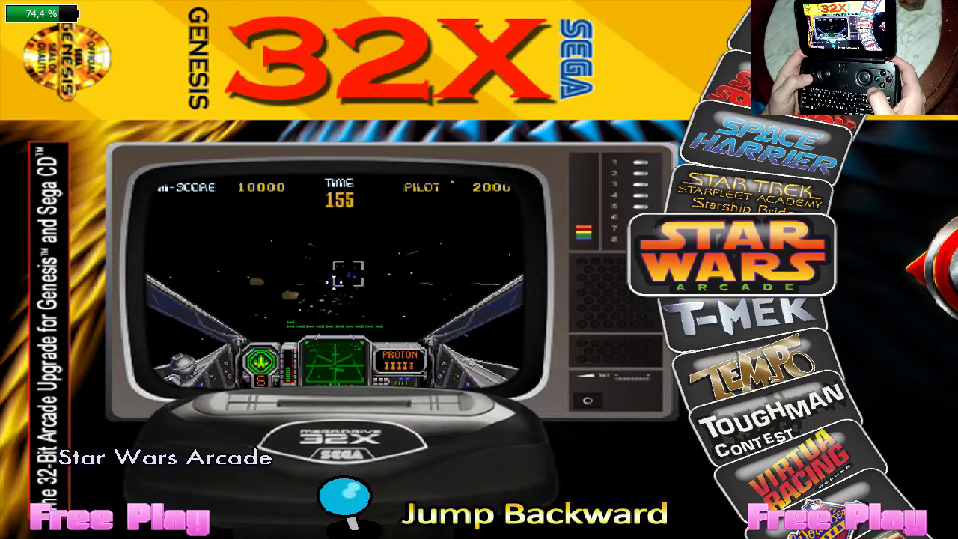
key(Down)
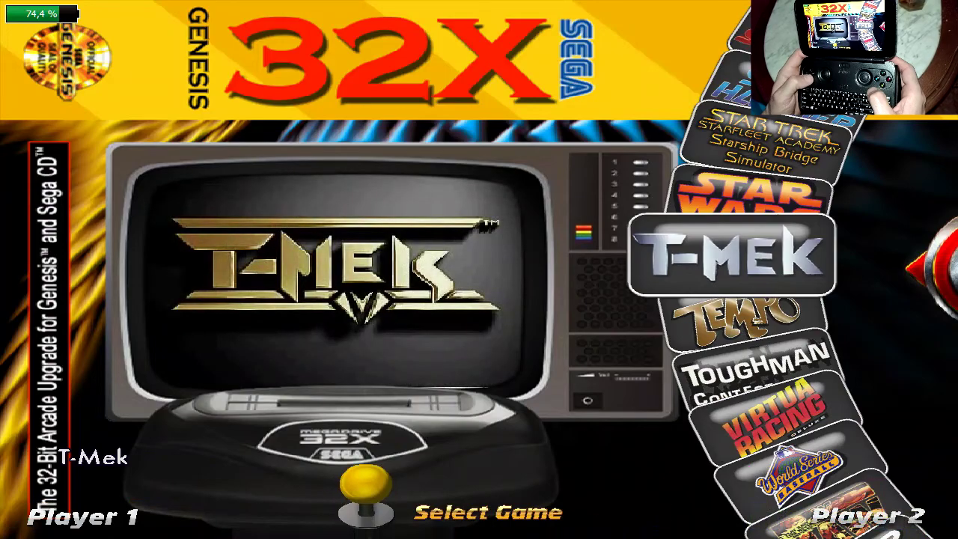
key(Down)
key(Down)
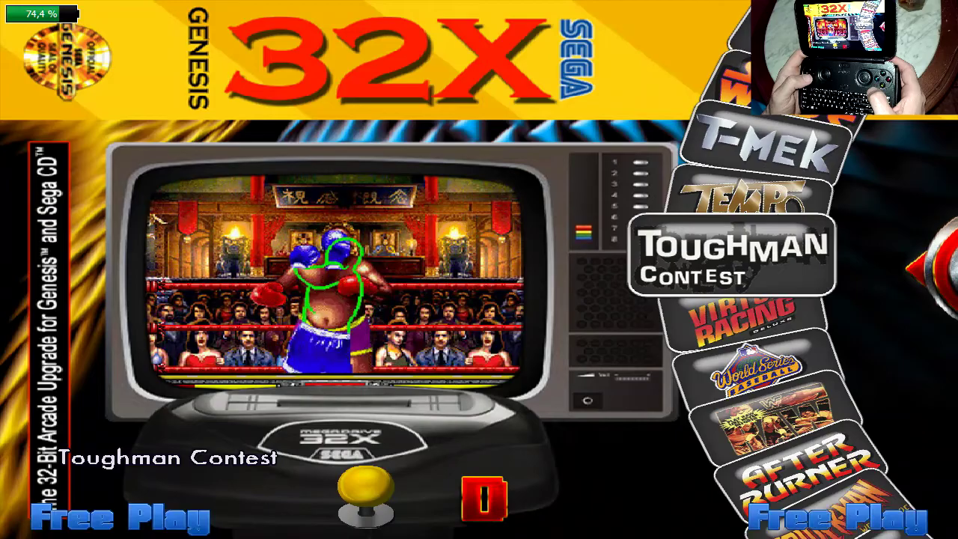
key(Down)
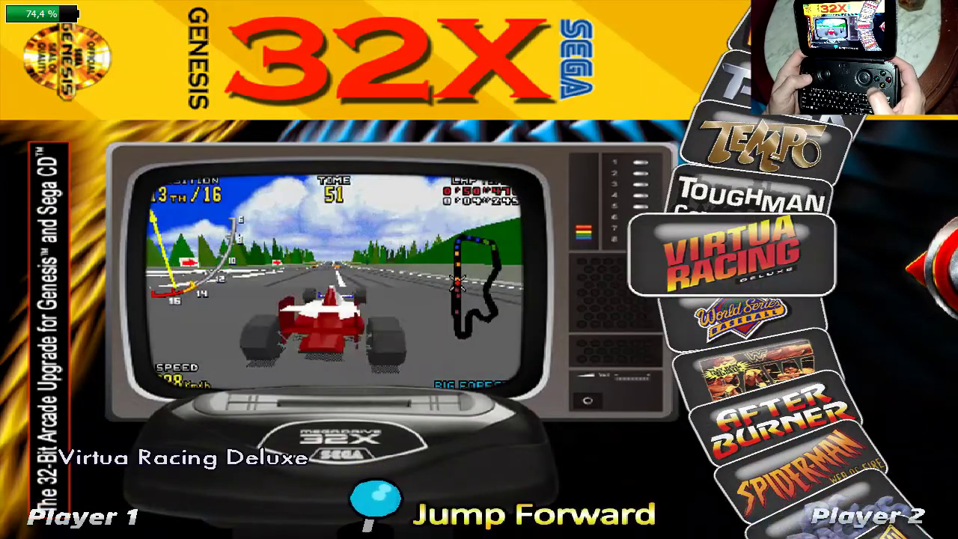
key(Down)
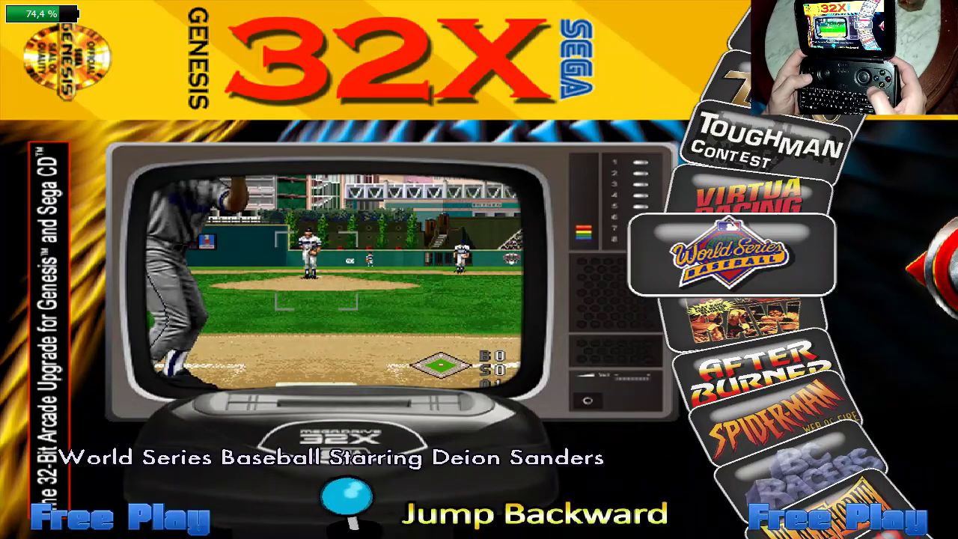
key(Down)
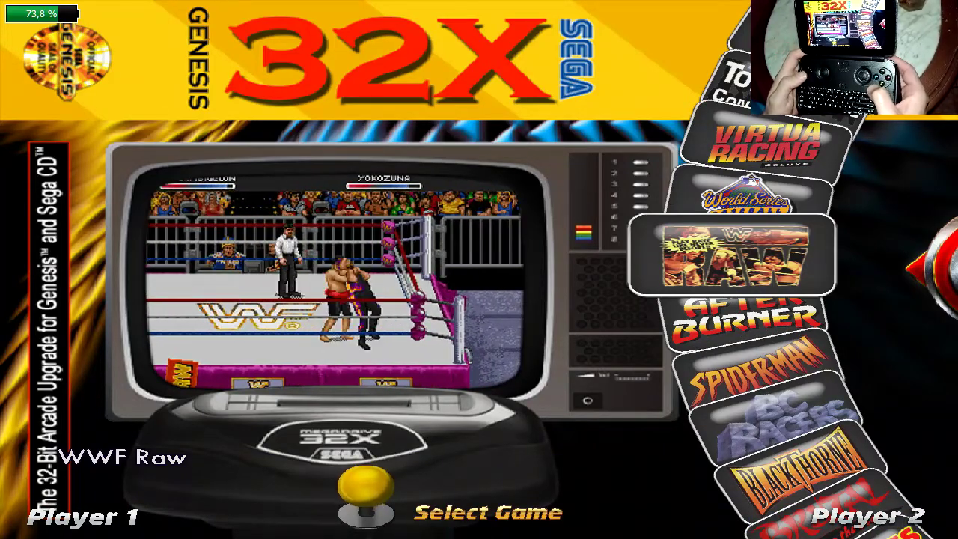
key(Down)
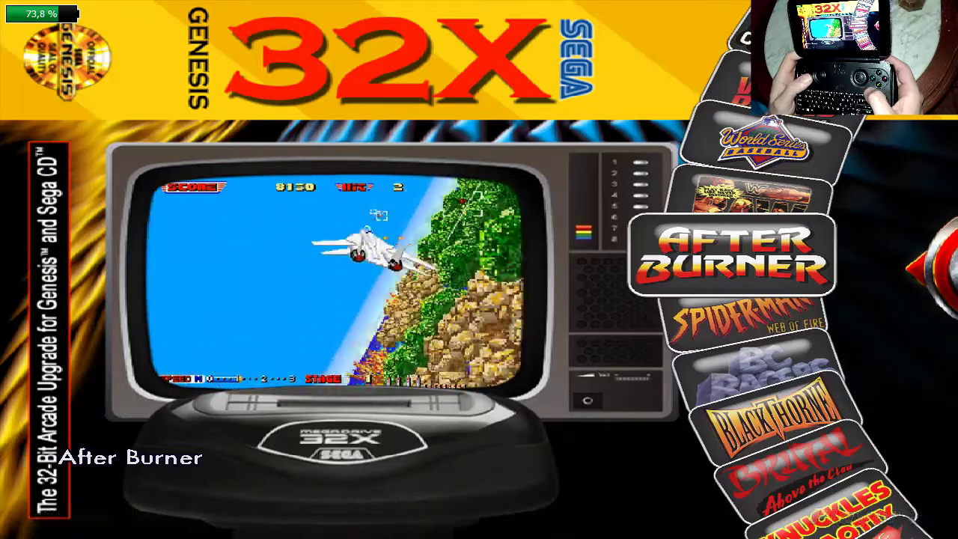
key(Return)
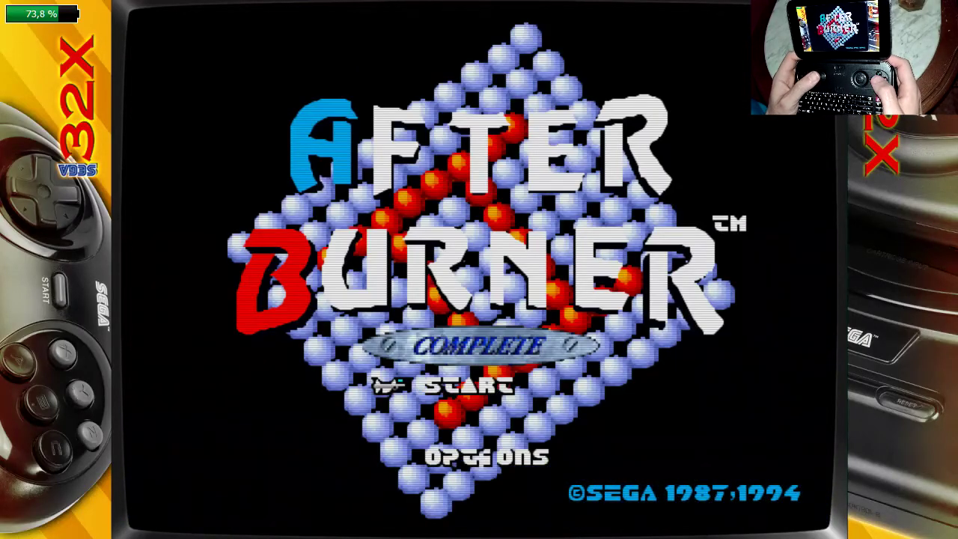
key(Return)
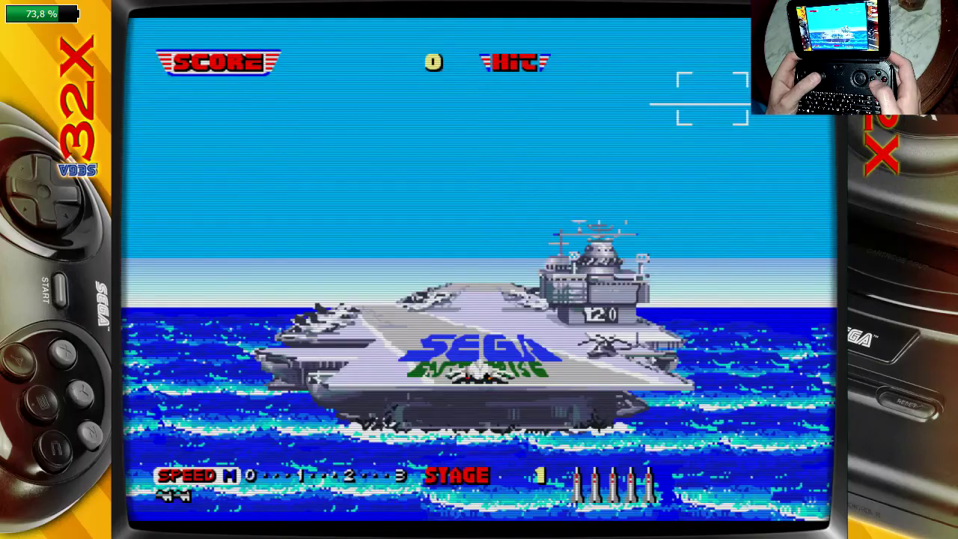